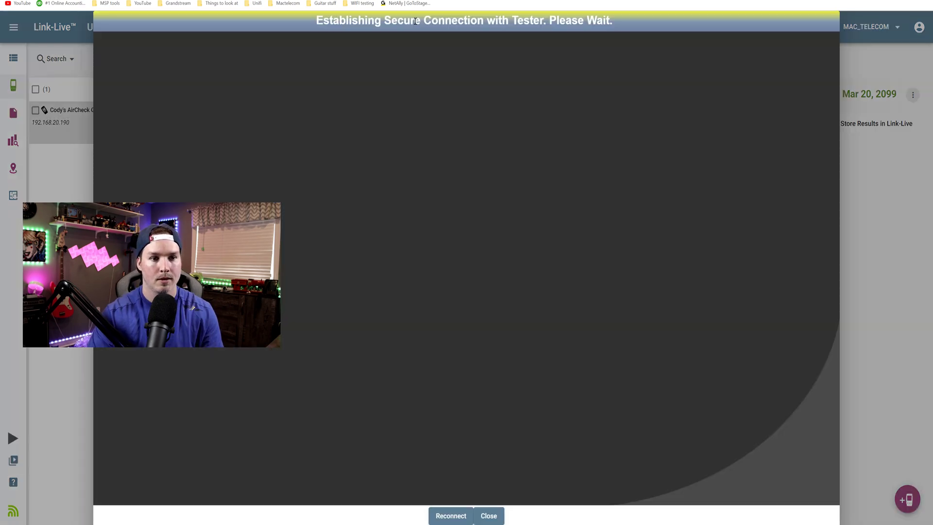
- Start an encrypted remote session to the AirCheck G3 from its unit page
{"action": "left_click", "coordinate": [782, 95]}
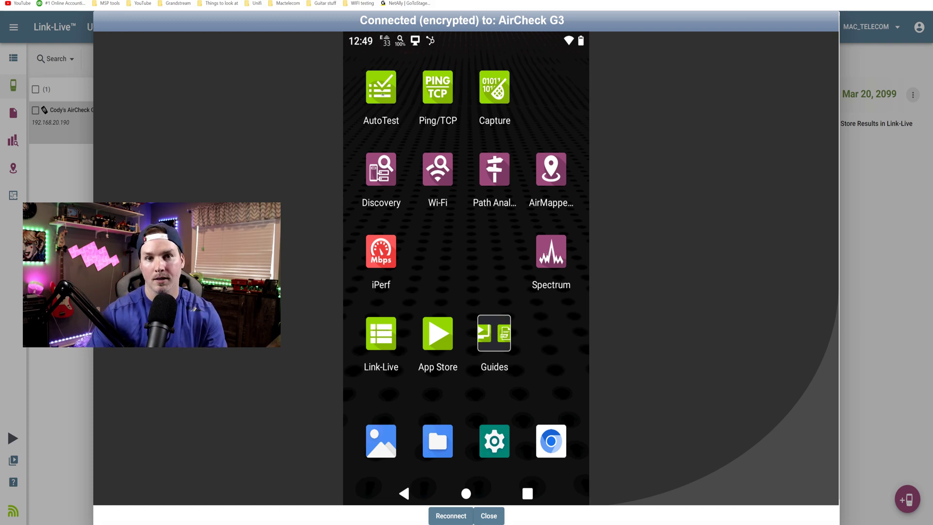
- Run the Youtube AutoTest profile on the remote AirCheck G3 and inspect the Deloris connection details
{"action": "left_click", "coordinate": [379, 129]}
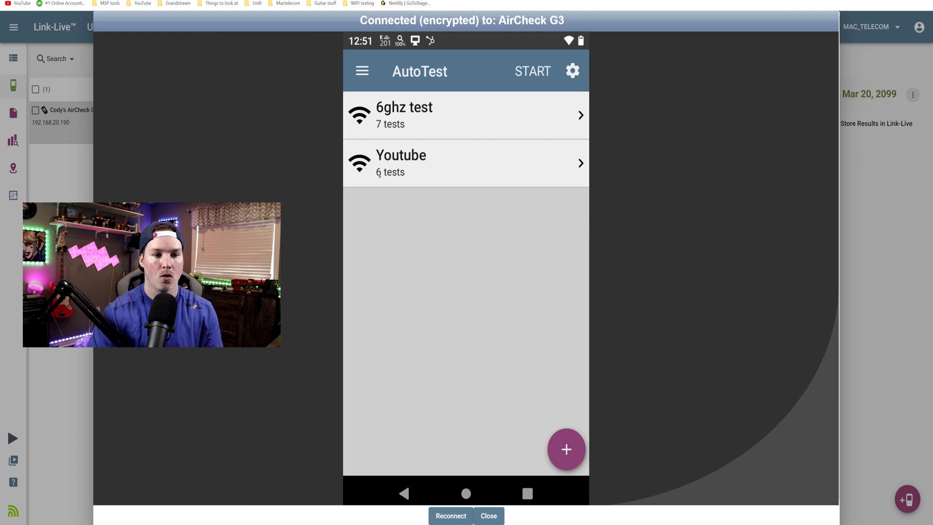
{"action": "left_click", "coordinate": [557, 161]}
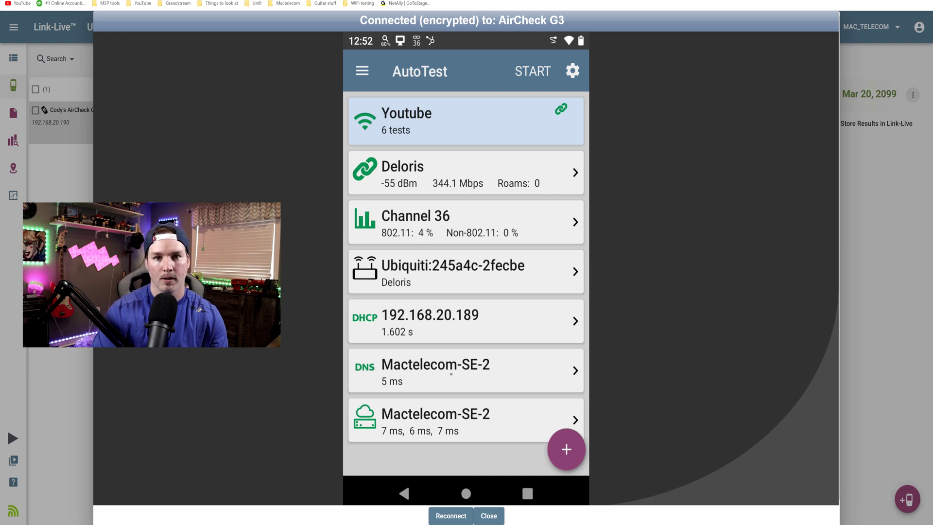
{"action": "left_click", "coordinate": [516, 176]}
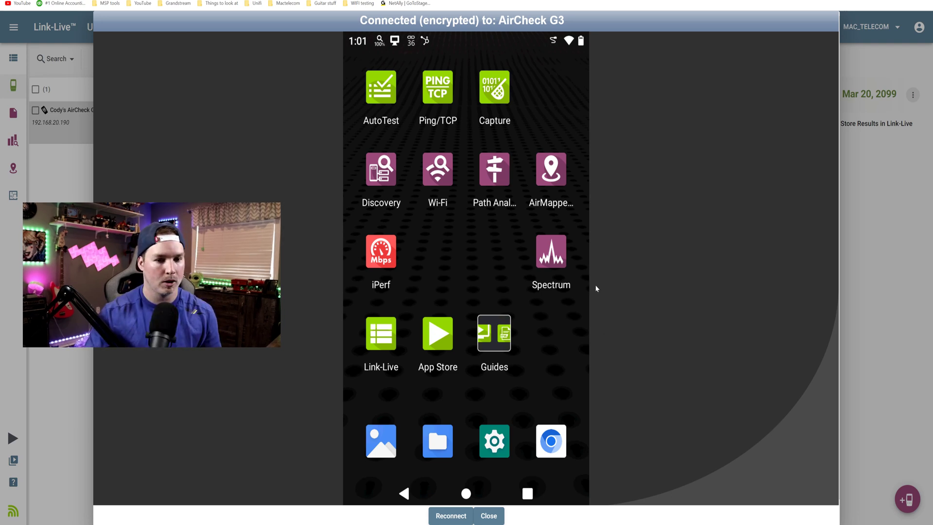
- View the device's spectrum in the Waterfall view, then in the real-time amplitude view
{"action": "left_click", "coordinate": [551, 251]}
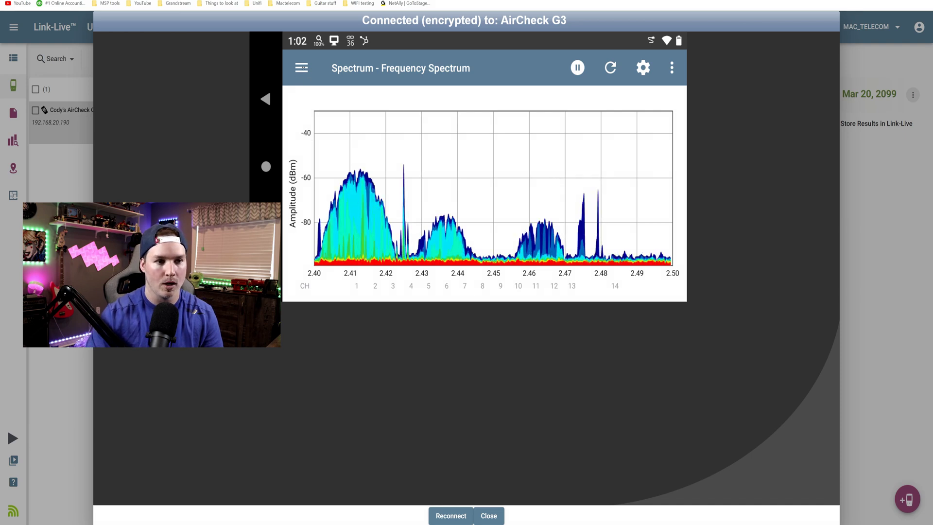
{"action": "left_click", "coordinate": [301, 68]}
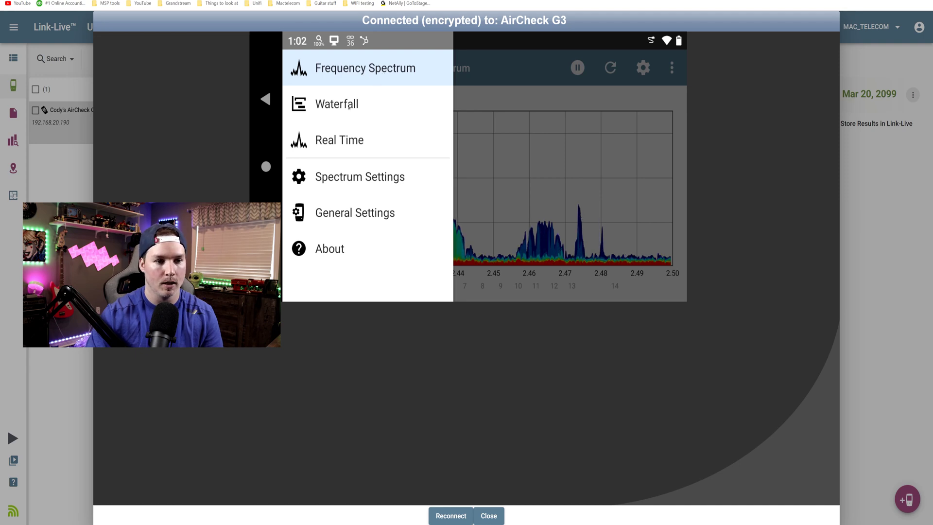
{"action": "left_click", "coordinate": [350, 106]}
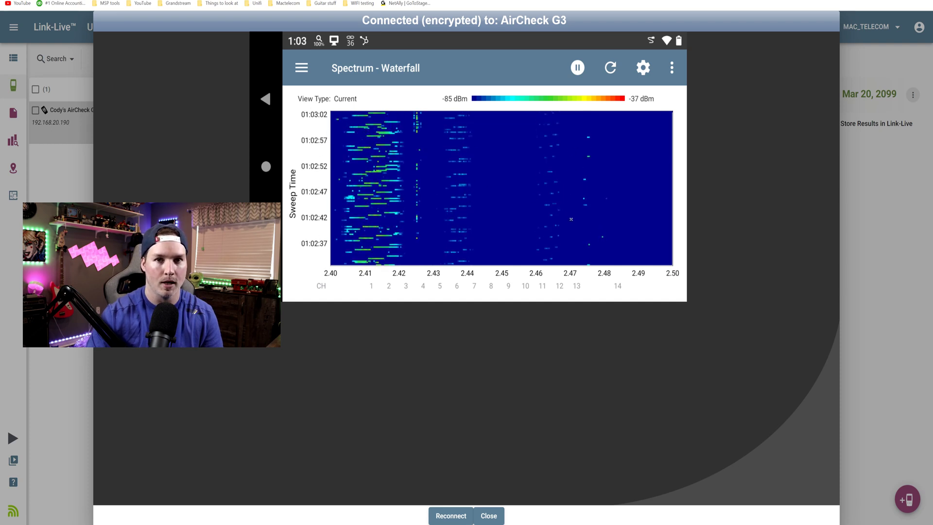
{"action": "left_click_drag", "start_coordinate": [572, 135], "coordinate": [360, 278]}
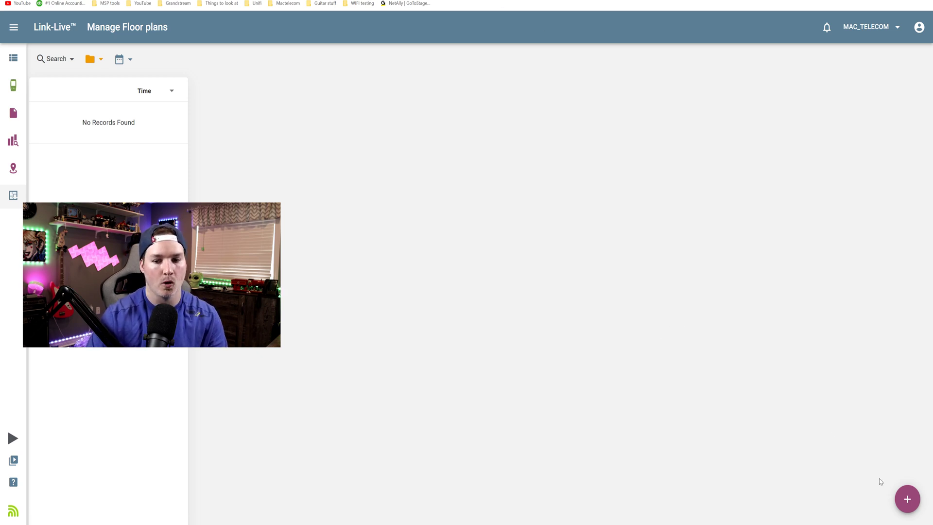
- Create a new floor plan from the main floor image, review its crop, and reach Calibrate
{"action": "left_click", "coordinate": [908, 500]}
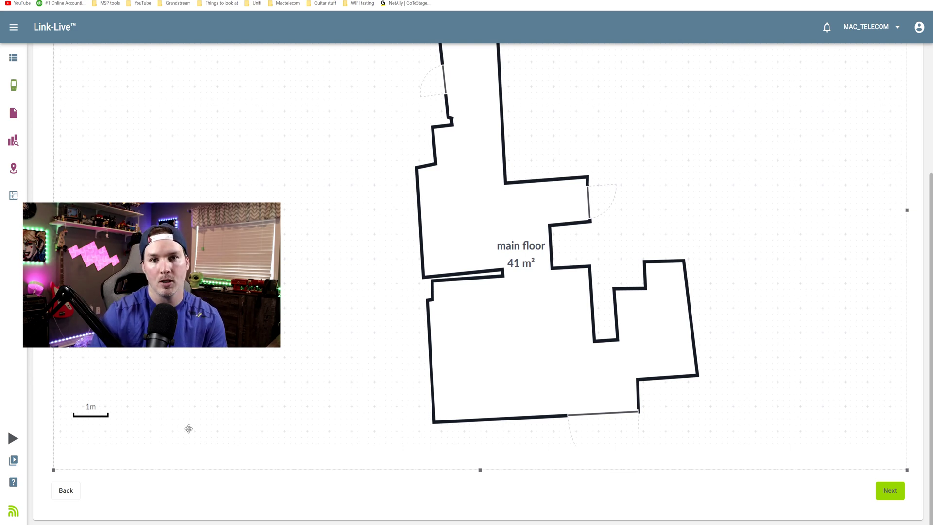
{"action": "scroll", "coordinate": [189, 428], "scroll_direction": "up", "scroll_amount": 1}
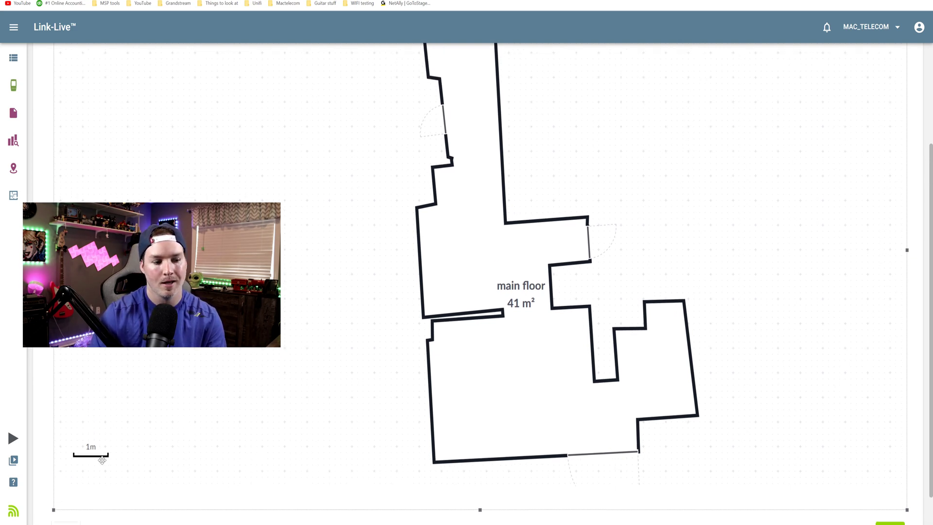
{"action": "scroll", "coordinate": [323, 411], "scroll_direction": "up", "scroll_amount": 1}
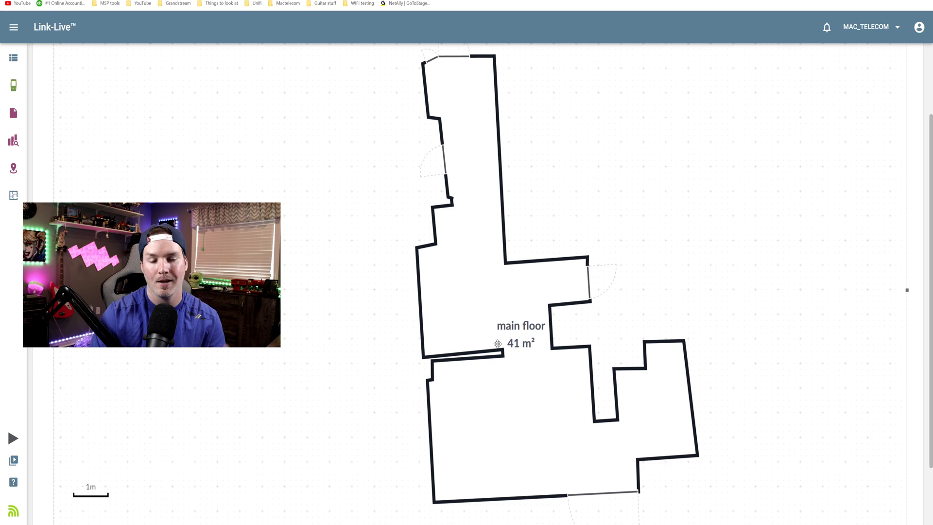
{"action": "scroll", "coordinate": [503, 350], "scroll_direction": "down", "scroll_amount": 2}
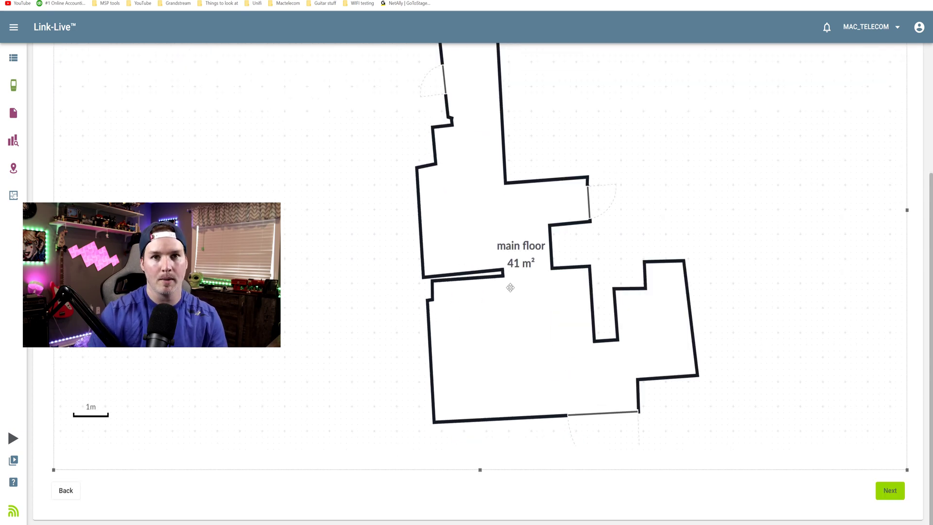
{"action": "left_click", "coordinate": [898, 491]}
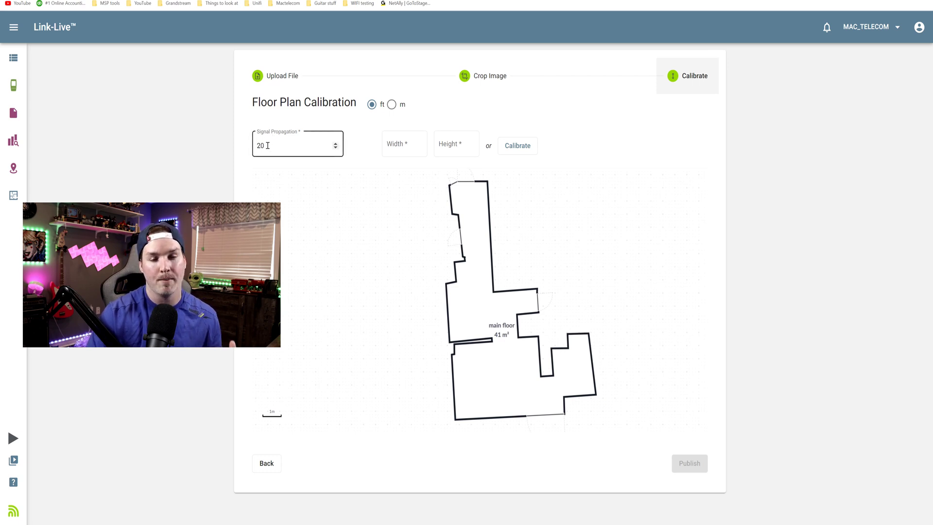
- Set signal propagation to 10, calibrate on the 1 m scale bar, and publish the plan
{"action": "double_click", "coordinate": [268, 146]}
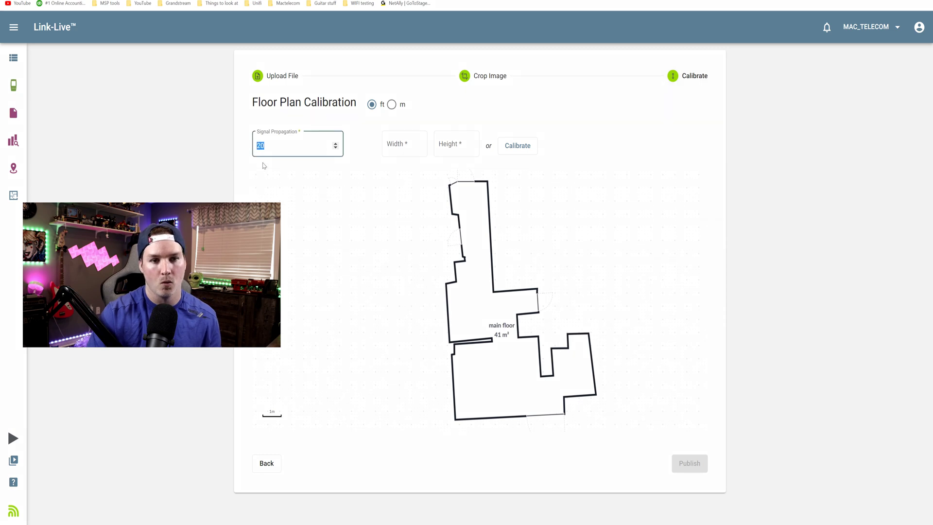
{"action": "type", "text": "10"}
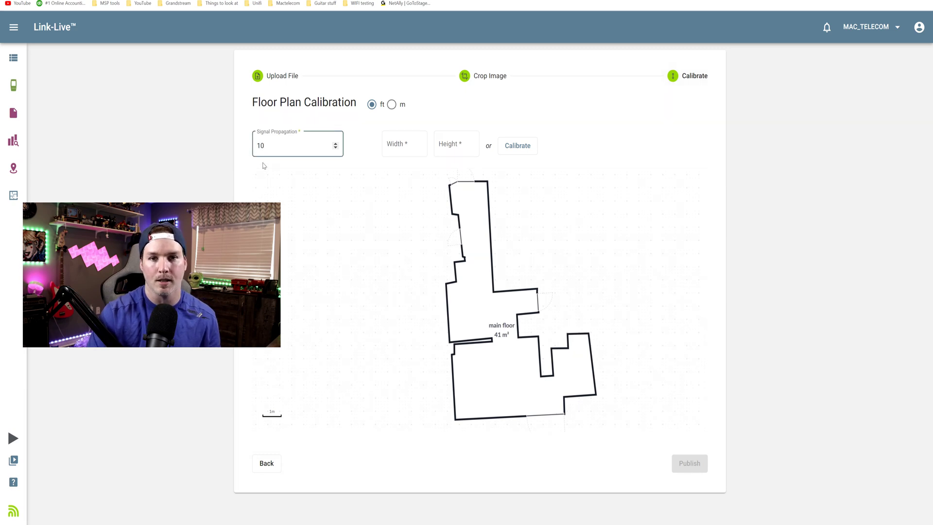
{"action": "left_click", "coordinate": [513, 147]}
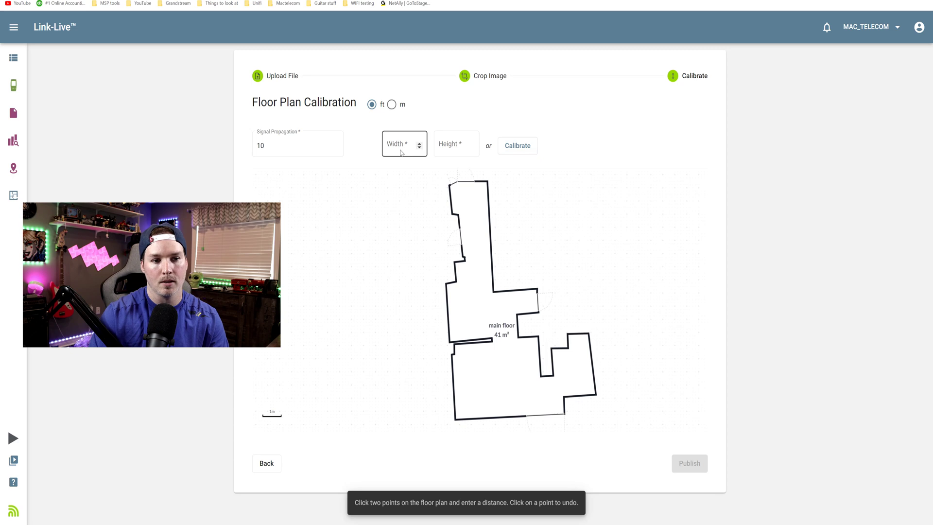
{"action": "left_click", "coordinate": [521, 151]}
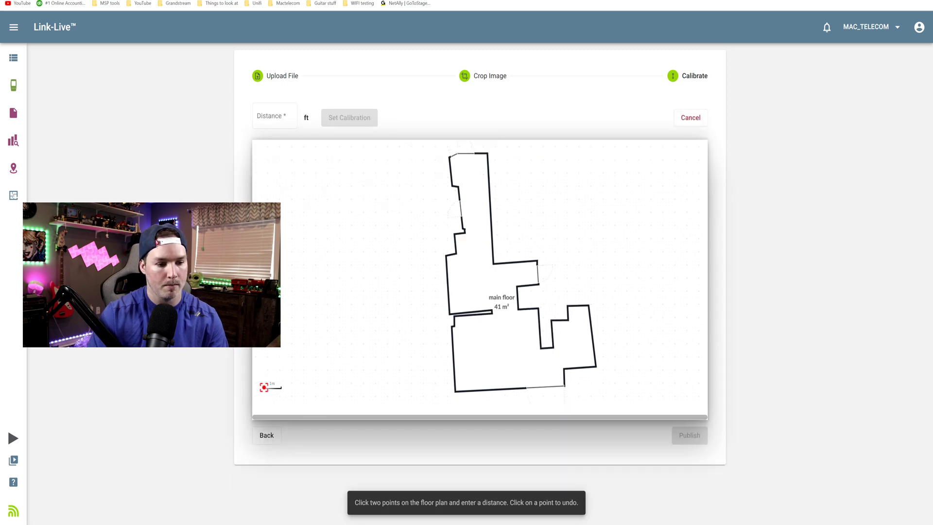
{"action": "left_click", "coordinate": [264, 387]}
{"action": "left_click", "coordinate": [281, 388]}
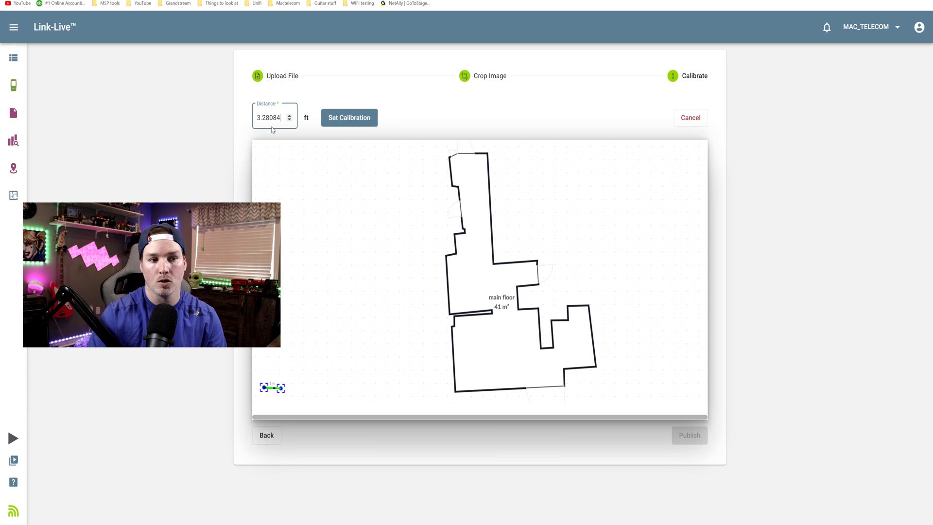
{"action": "left_click", "coordinate": [342, 121]}
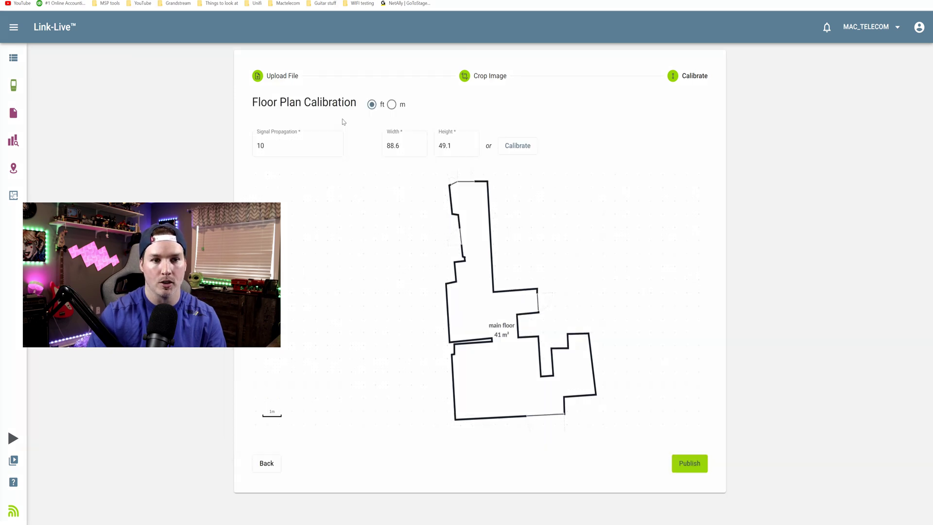
{"action": "left_click", "coordinate": [696, 465]}
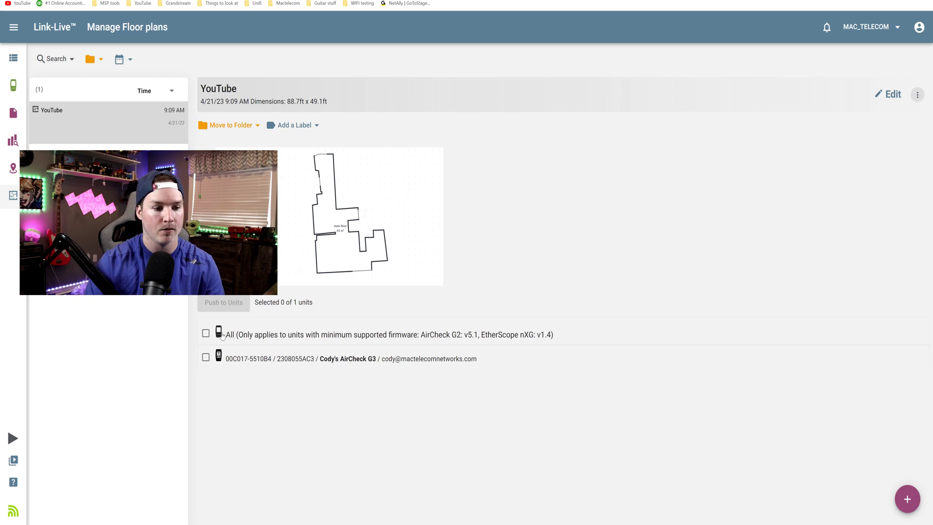
- Push the YouTube floor plan to the selected AirCheck G3 unit
{"action": "left_click", "coordinate": [206, 357]}
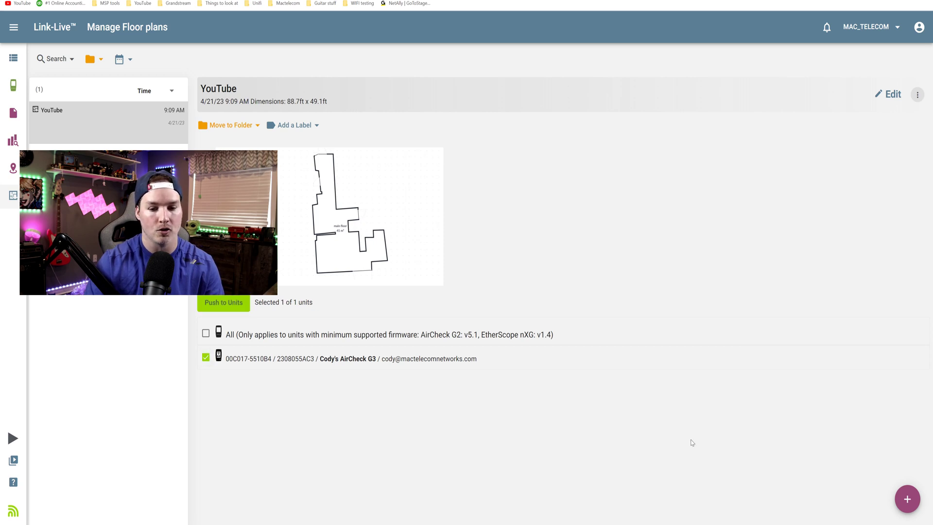
{"action": "left_click", "coordinate": [234, 304]}
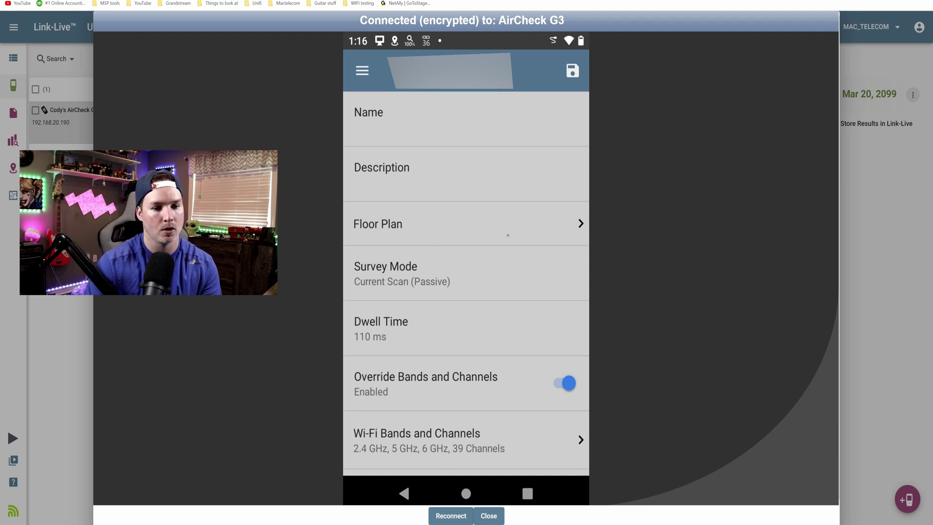
- Select the YouTube floor plan in the AirCheck G3's AirMapper survey settings
{"action": "left_click", "coordinate": [457, 225]}
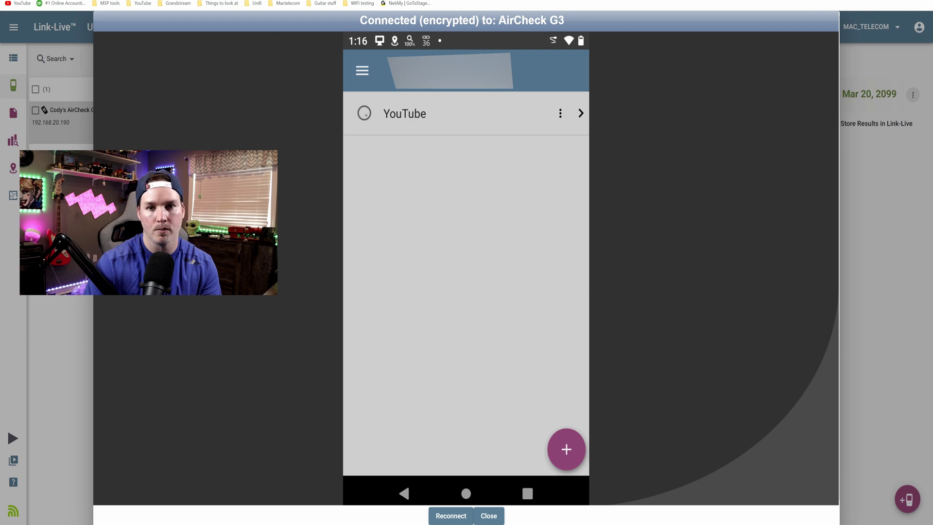
{"action": "left_click", "coordinate": [365, 113]}
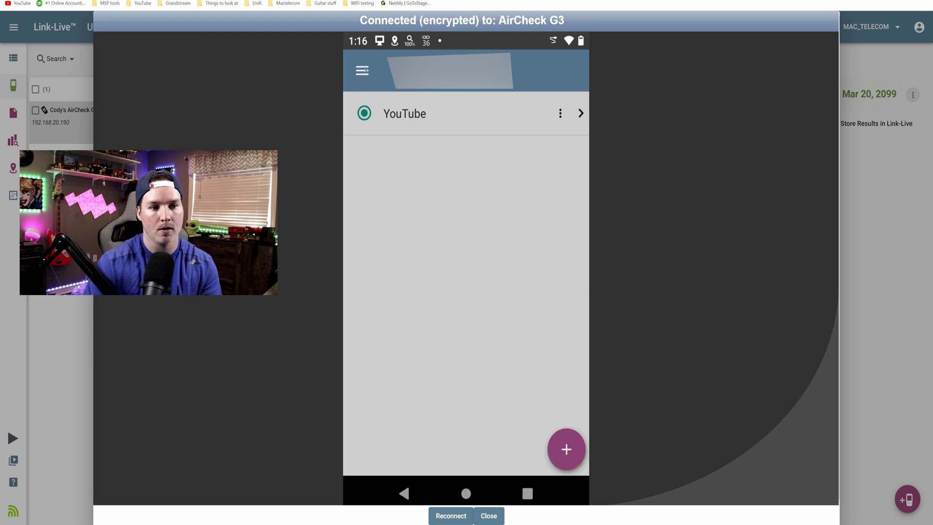
{"action": "left_click", "coordinate": [362, 71]}
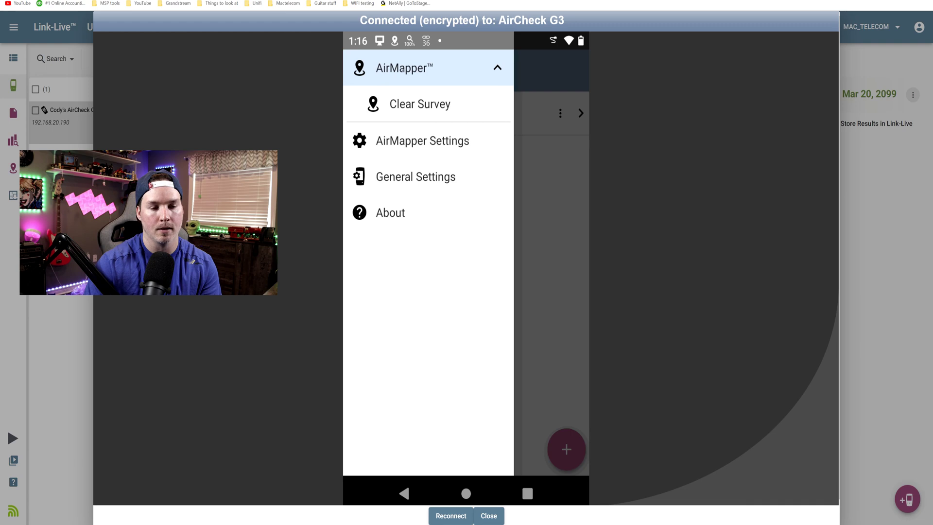
- Start the passive AirMapper survey and record a first point at the top of the plan
{"action": "left_click", "coordinate": [402, 70]}
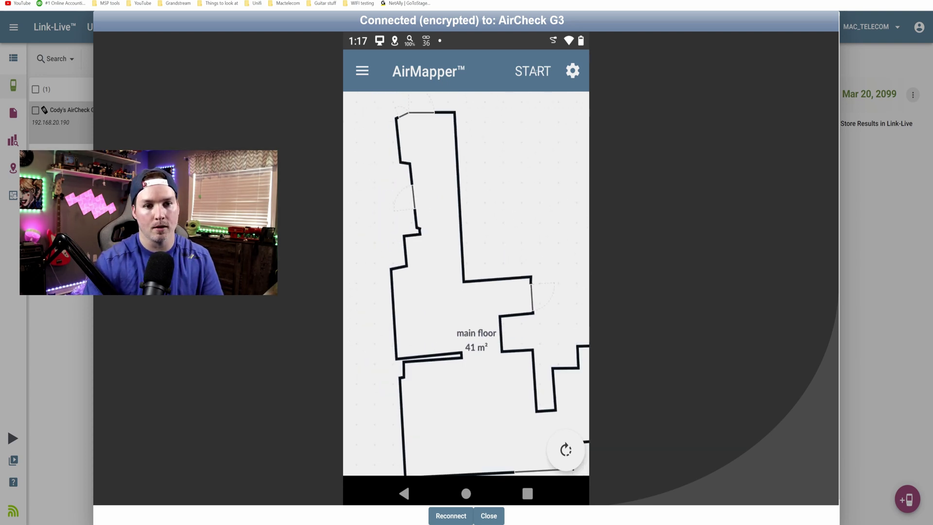
{"action": "left_click", "coordinate": [533, 71]}
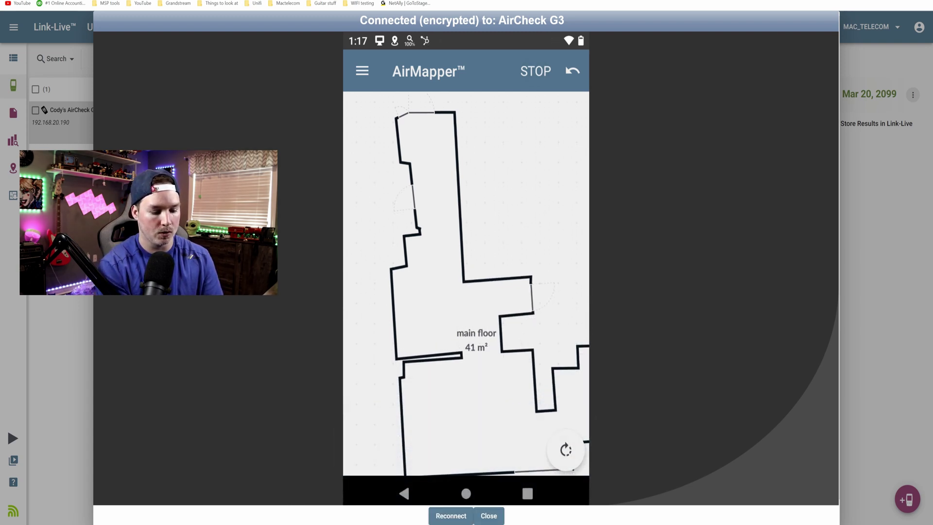
{"action": "left_click", "coordinate": [429, 127]}
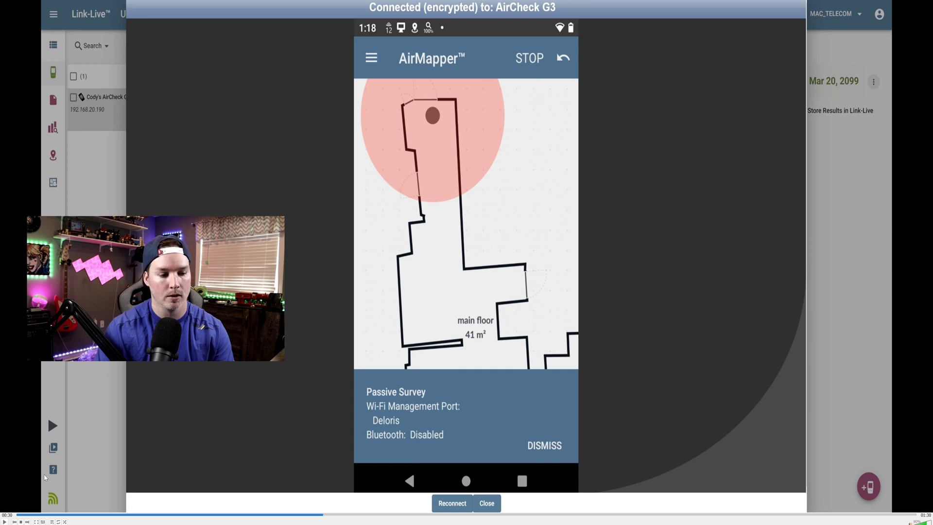
- Complete the remaining main-floor survey points, stop the survey, and open its share options
{"action": "left_click", "coordinate": [5, 522]}
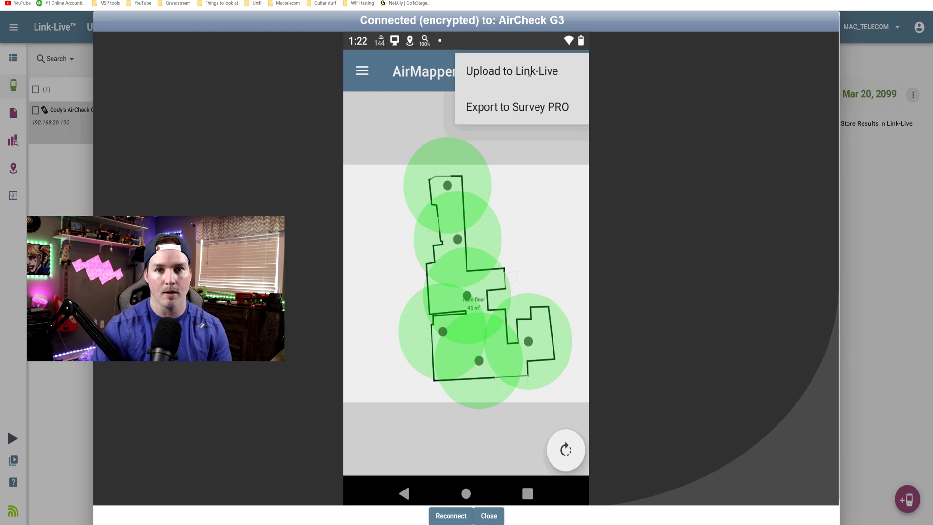
- Upload the survey to Link-Live with the survey name 'Youtube'
{"action": "left_click", "coordinate": [529, 74]}
{"action": "left_click", "coordinate": [383, 290]}
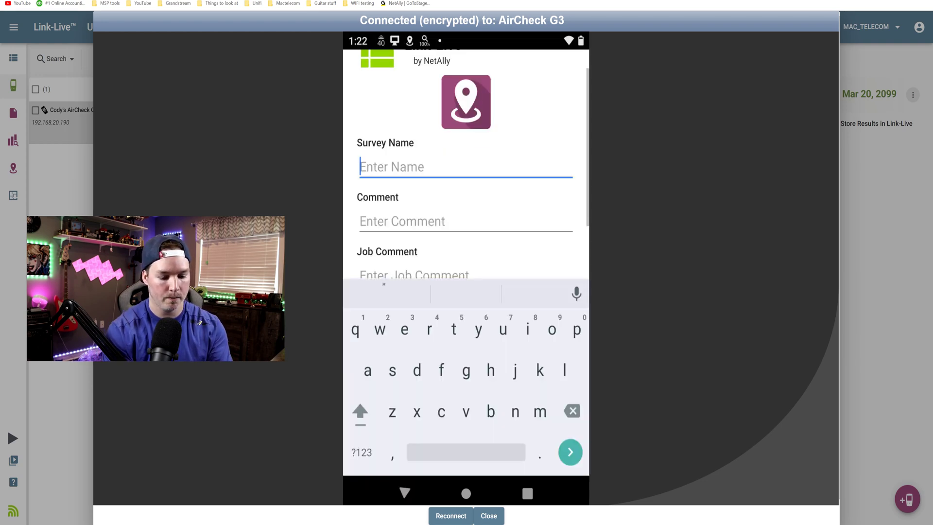
{"action": "type", "text": "Youtube"}
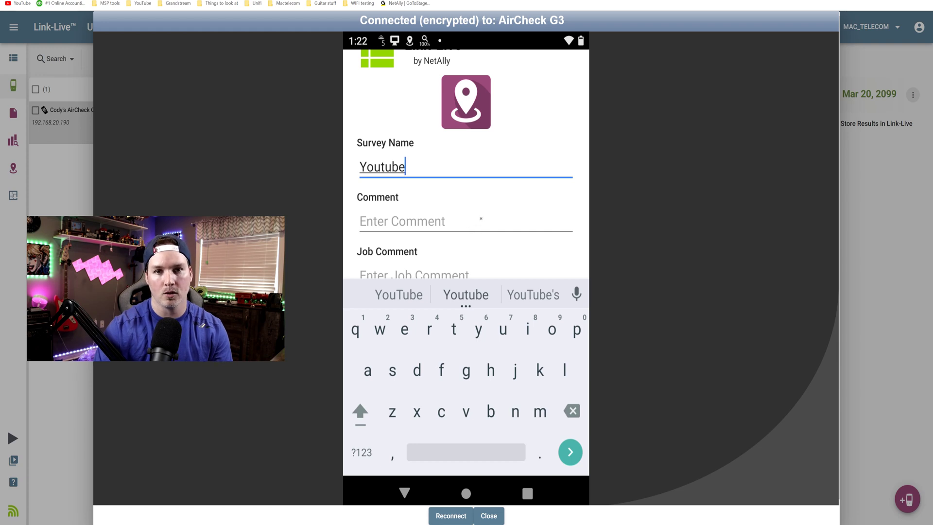
{"action": "key", "text": "Home"}
{"action": "key", "text": "Return"}
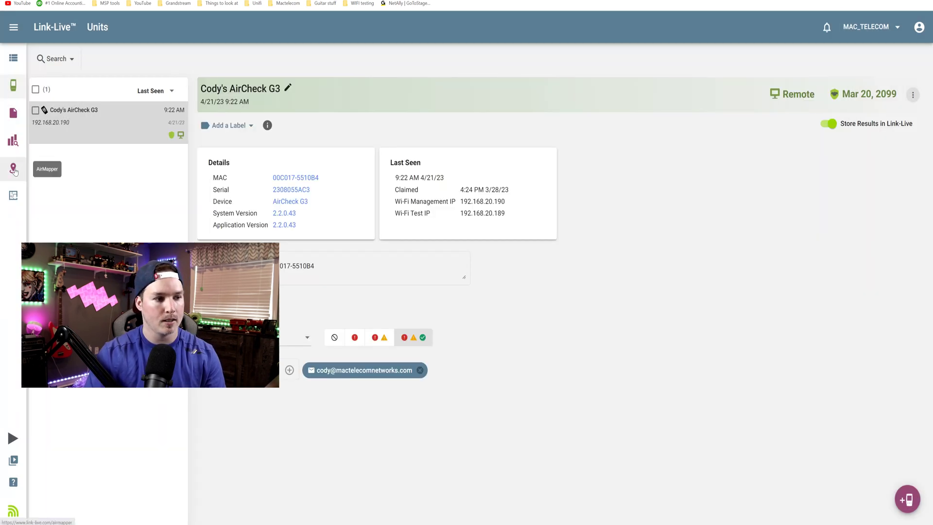
- Show the 'Youtube' passive survey as a Wi-Fi signal heatmap over the main floor plan
{"action": "left_click", "coordinate": [13, 169]}
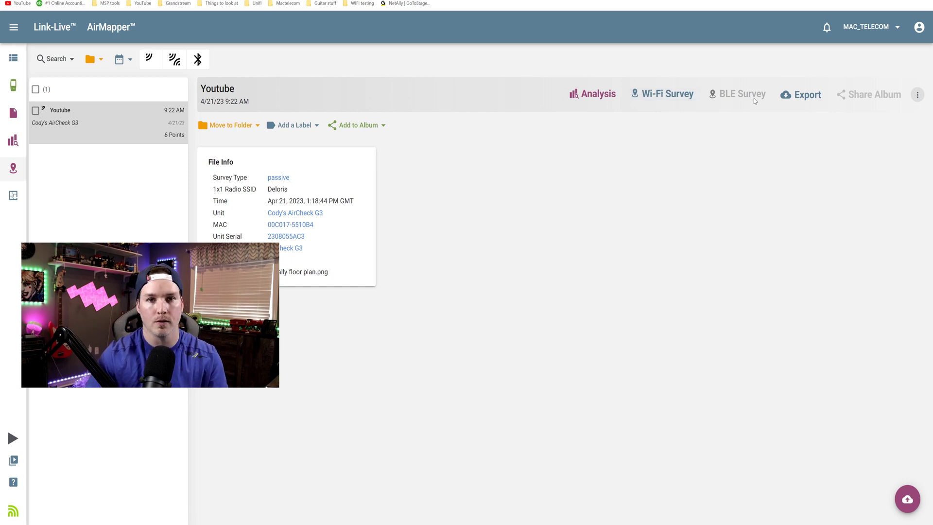
{"action": "left_click", "coordinate": [657, 99]}
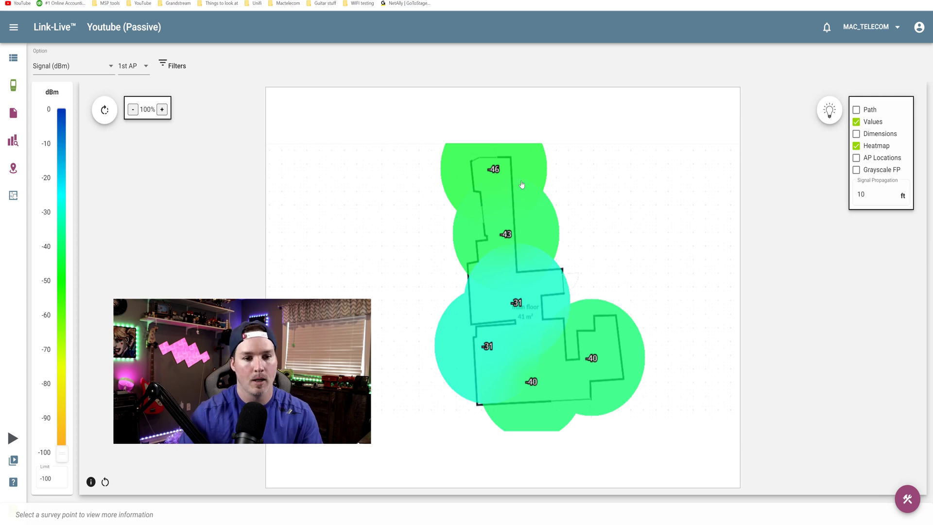
{"action": "mouse_move", "coordinate": [496, 176]}
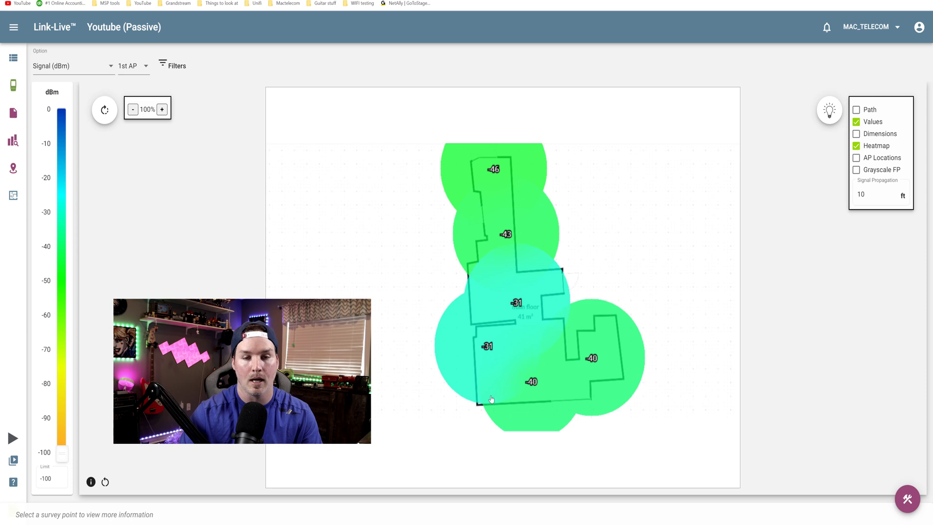
{"action": "left_click", "coordinate": [856, 110]}
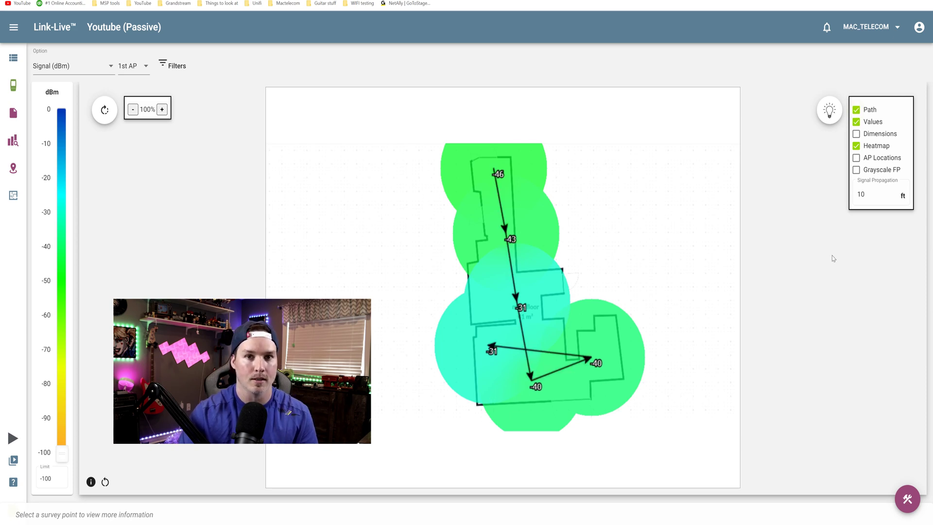
{"action": "left_click", "coordinate": [857, 110]}
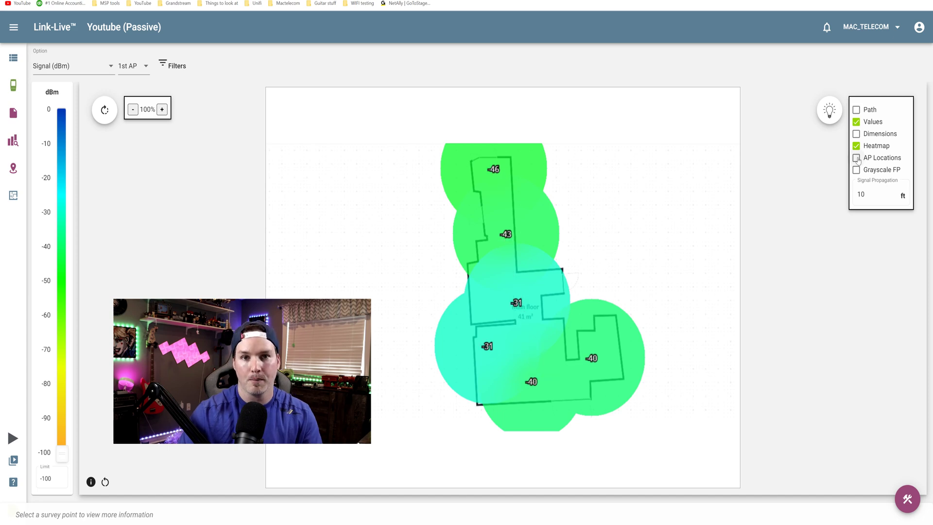
{"action": "left_click", "coordinate": [857, 158]}
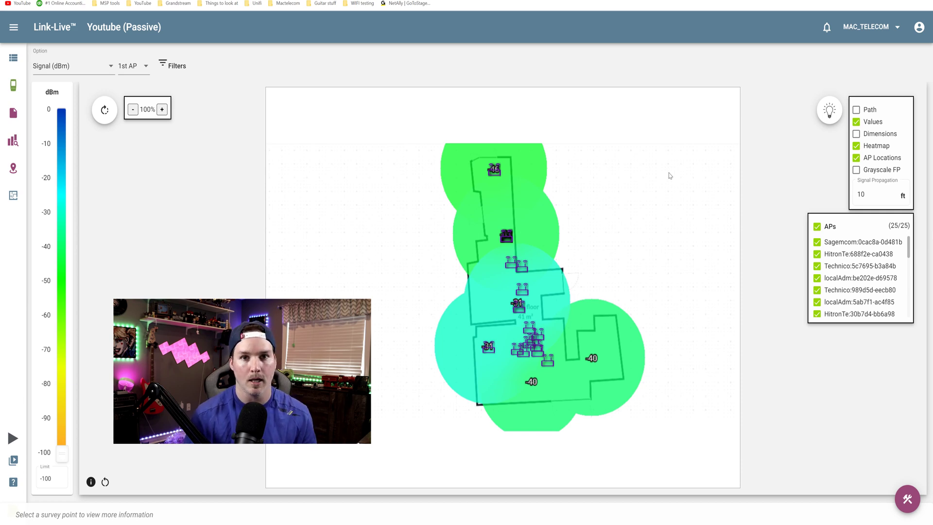
- Limit the heatmap's SSID filter to the Deloris network only, deselecting all others
{"action": "left_click", "coordinate": [169, 67]}
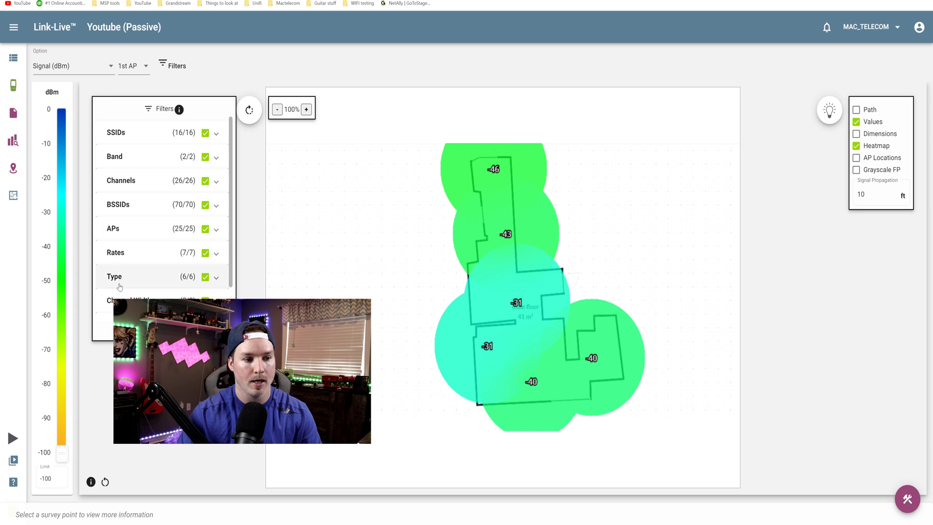
{"action": "scroll", "coordinate": [132, 296], "scroll_direction": "down", "scroll_amount": 1}
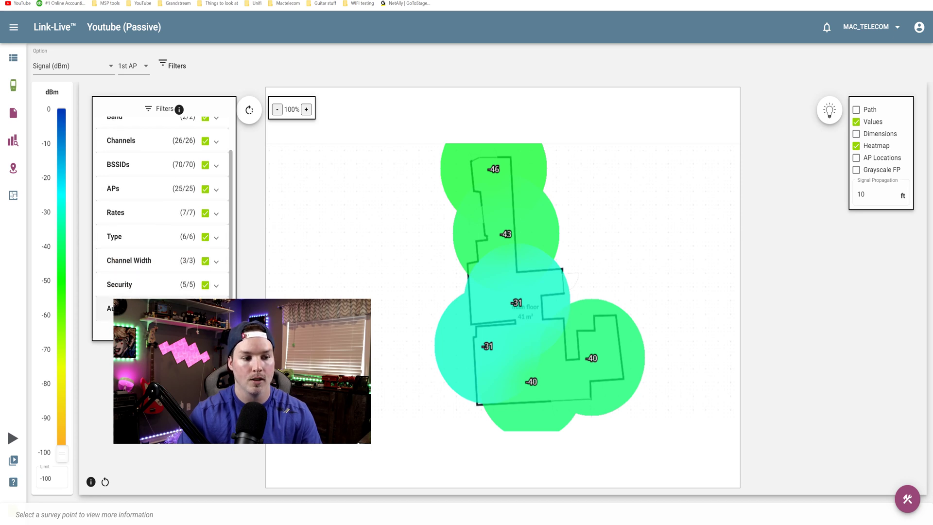
{"action": "scroll", "coordinate": [151, 219], "scroll_direction": "up", "scroll_amount": 1}
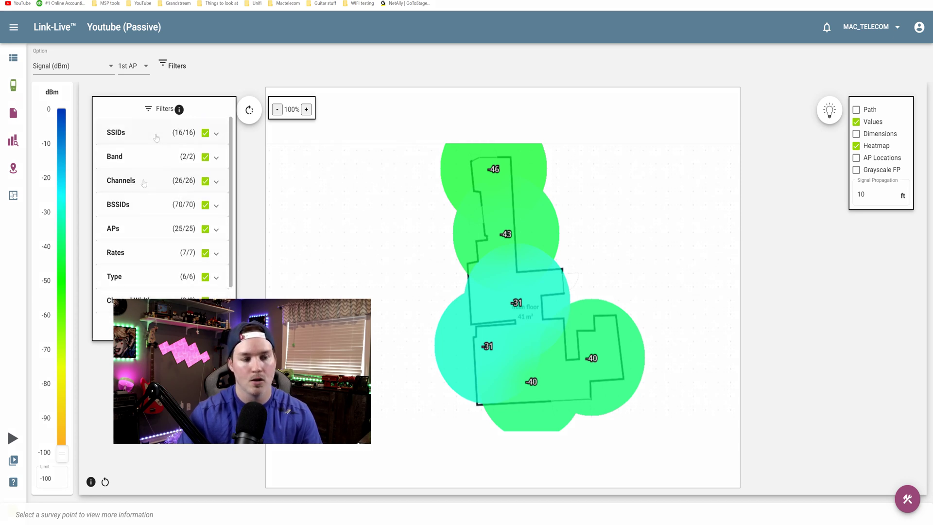
{"action": "left_click", "coordinate": [217, 133]}
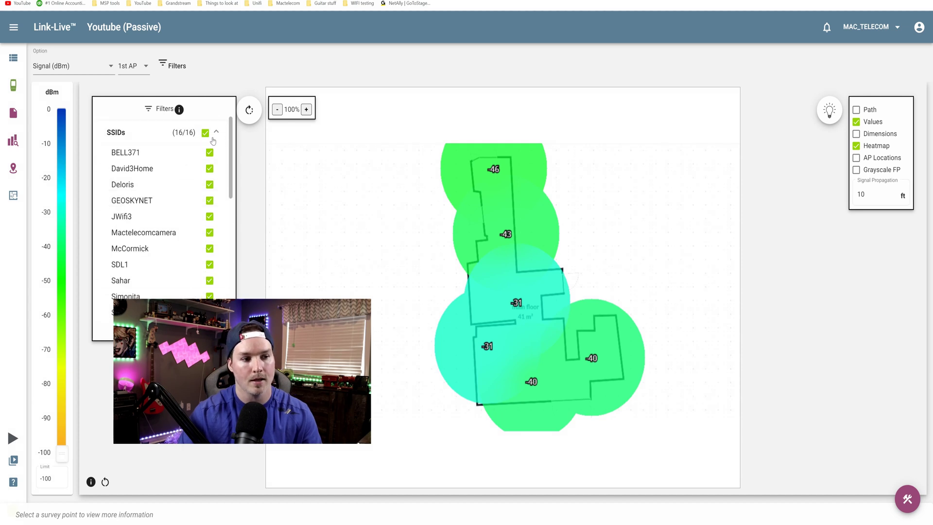
{"action": "left_click", "coordinate": [206, 133]}
{"action": "left_click", "coordinate": [210, 185]}
{"action": "left_click", "coordinate": [415, 362]}
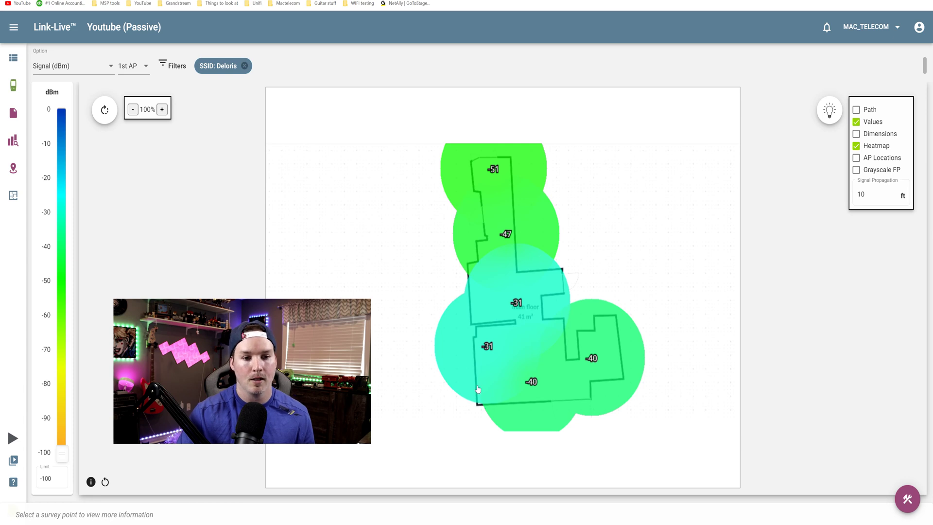
{"action": "mouse_move", "coordinate": [480, 388]}
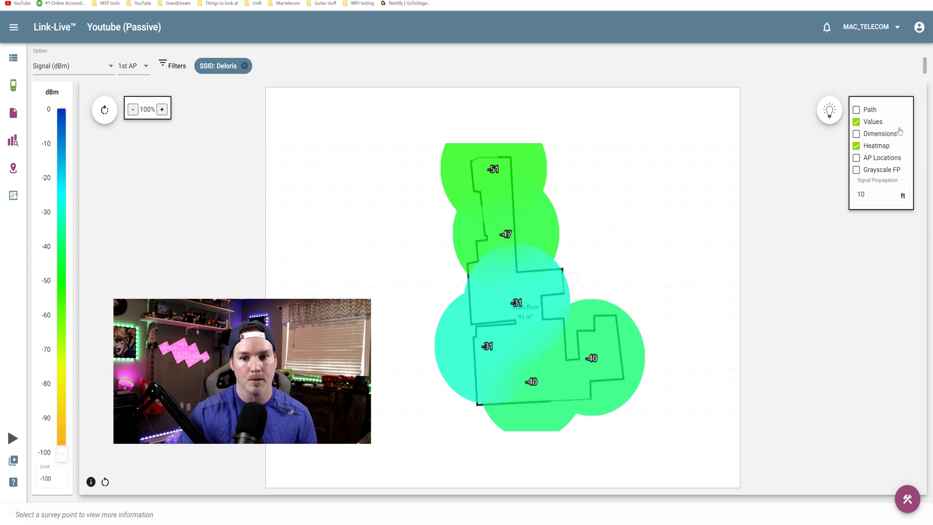
- Run InSites on the Deloris survey to grade coverage, SNR, interference and beacon overhead
{"action": "left_click", "coordinate": [828, 115]}
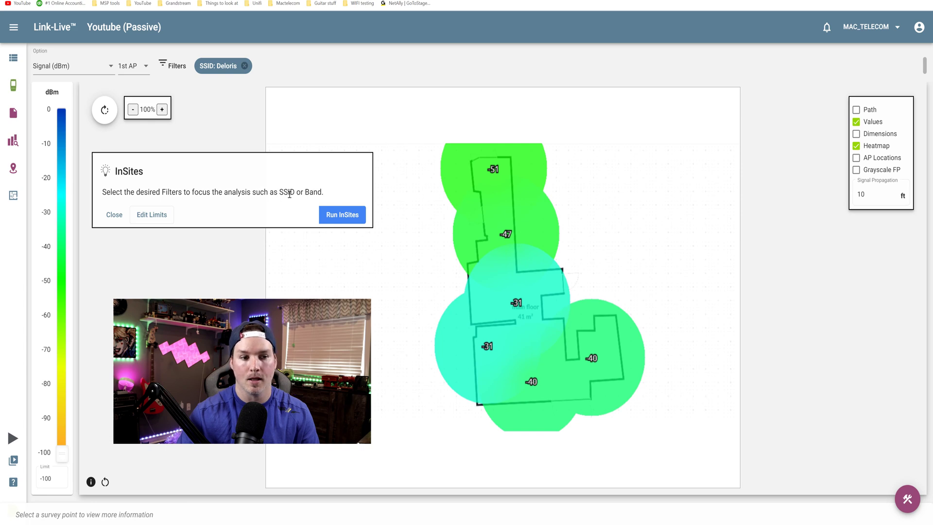
{"action": "left_click", "coordinate": [325, 222]}
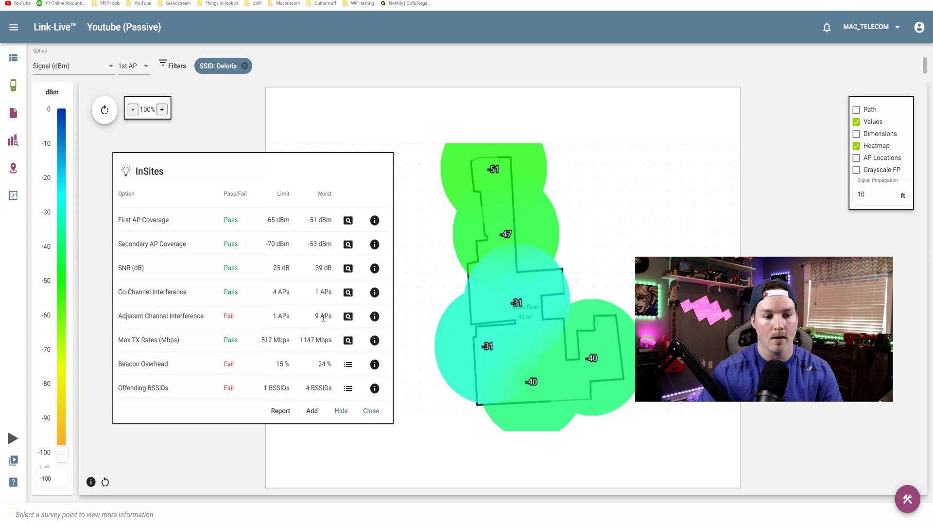
- Map adjacent-channel interference and list the four Deloris BSSIDs at the 9-AP survey point
{"action": "left_click", "coordinate": [348, 317]}
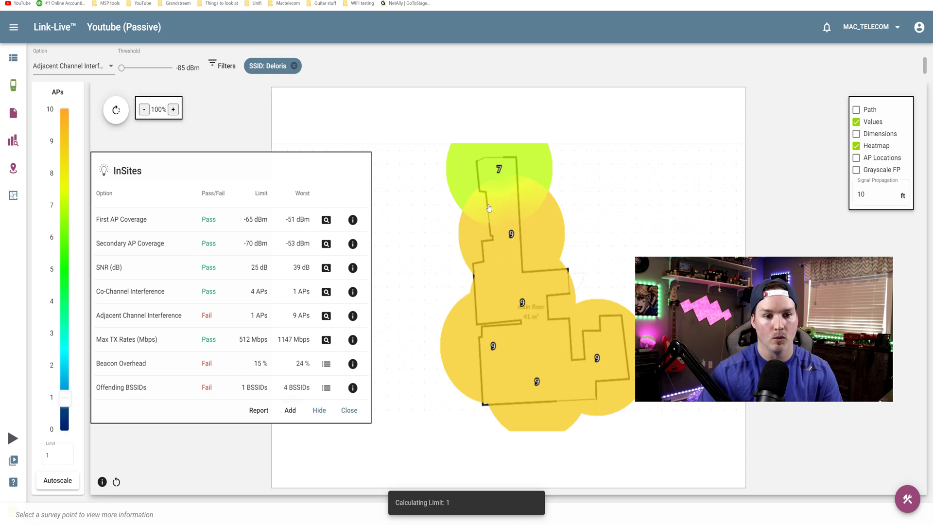
{"action": "mouse_move", "coordinate": [501, 169]}
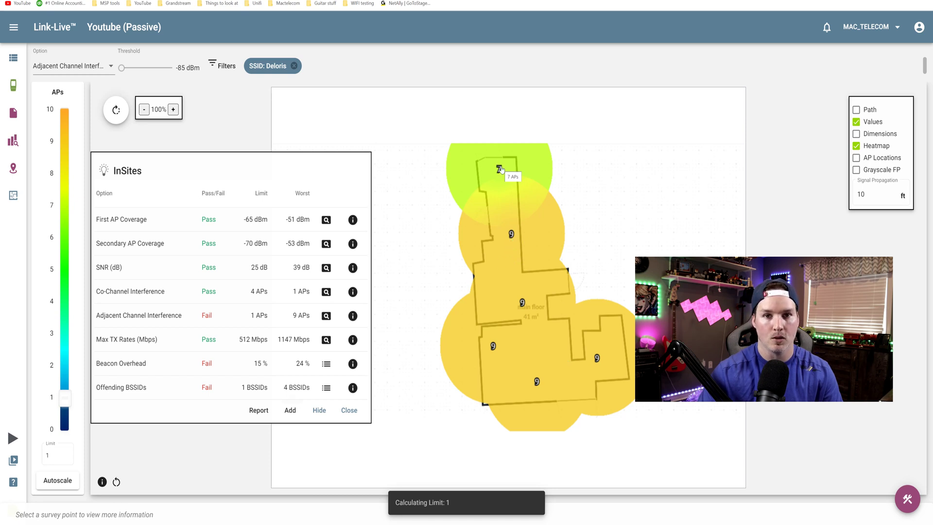
{"action": "left_click", "coordinate": [511, 235]}
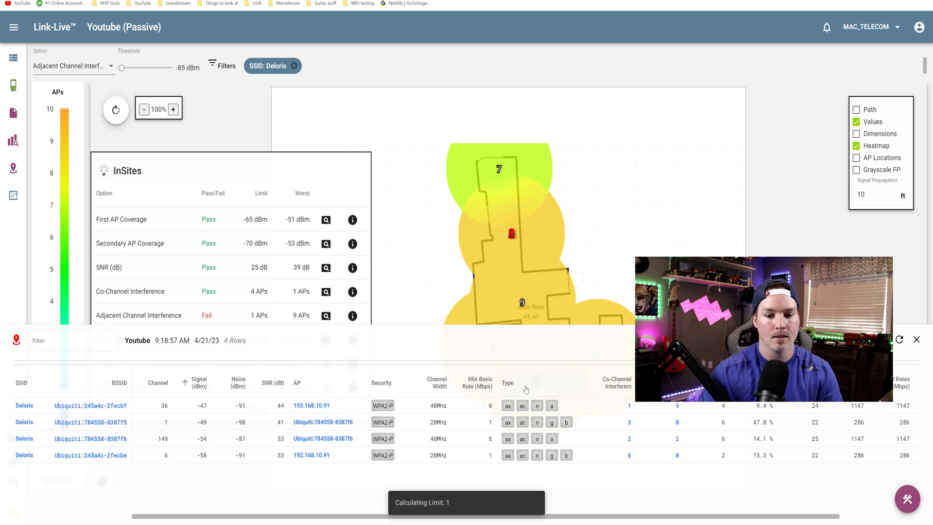